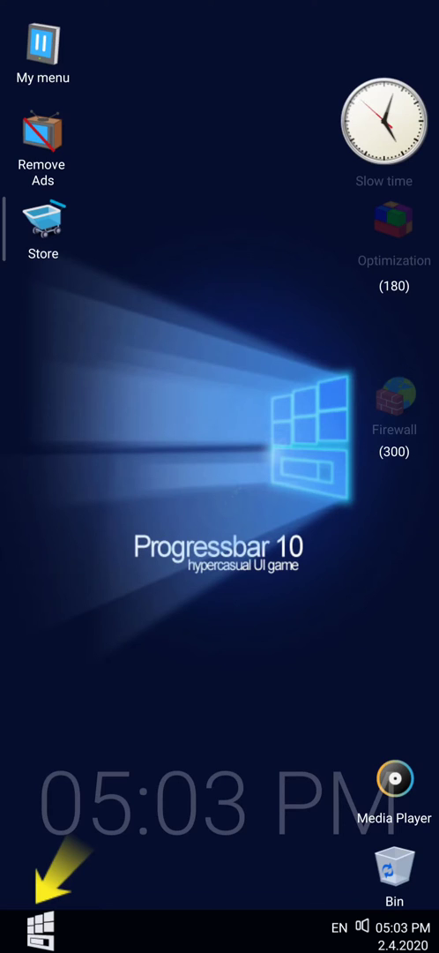
Open the Media Player playing Gemfire - Progressbar 95 (Remix), then close it
{"action": "left_click", "coordinate": [394, 790]}
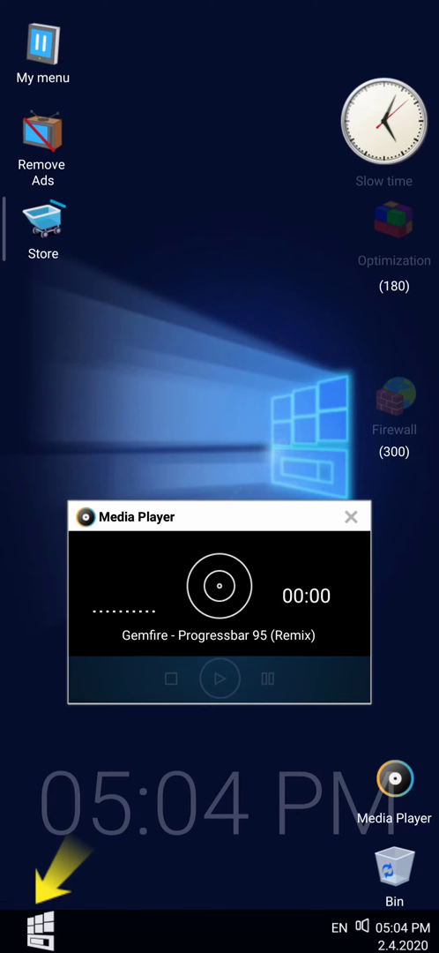
{"action": "left_click", "coordinate": [351, 516]}
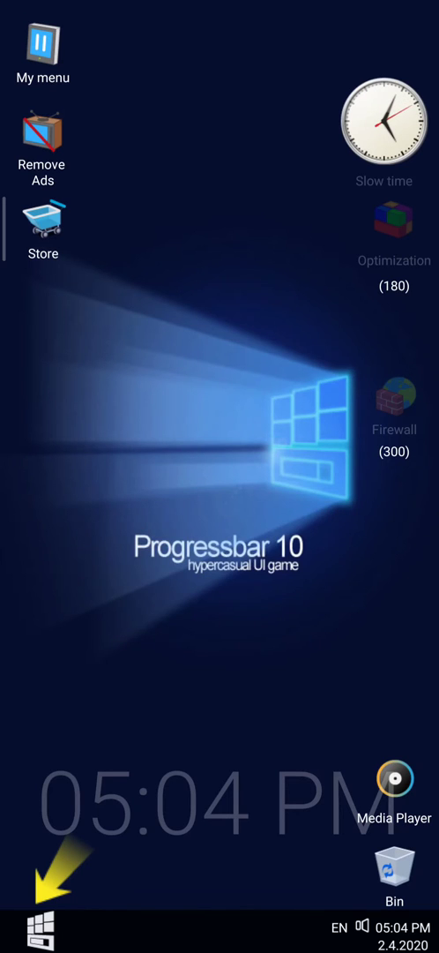
Enter CLANCY CODIFICATION in ProgressShell, then bring the start menu back up
{"action": "left_click", "coordinate": [41, 930]}
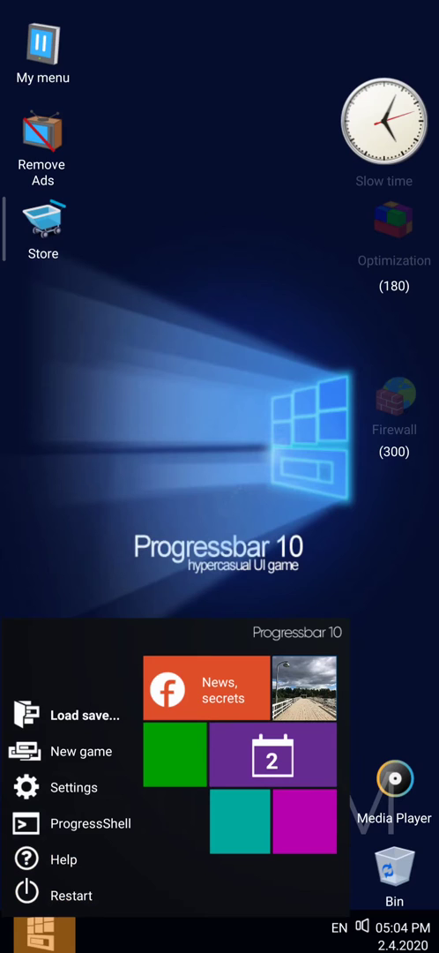
{"action": "left_click", "coordinate": [91, 823]}
{"action": "left_click", "coordinate": [263, 427]}
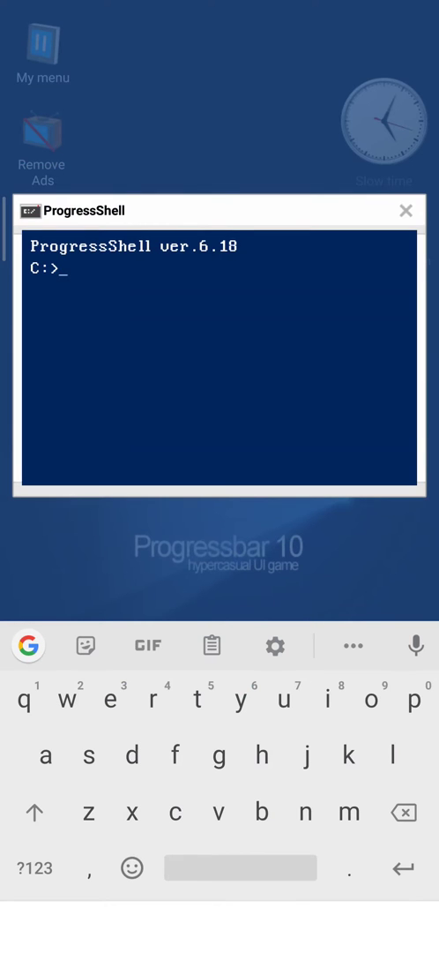
{"action": "type", "text": "CLANCY"}
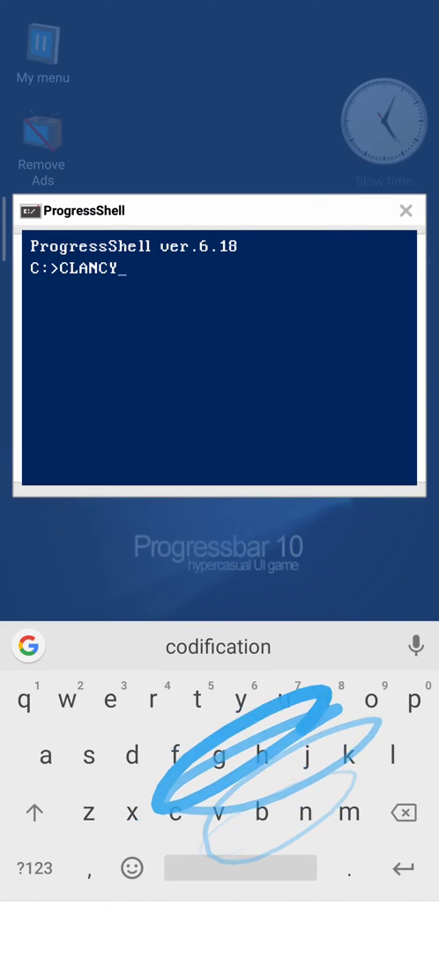
{"action": "type", "text": " CODIFICATION"}
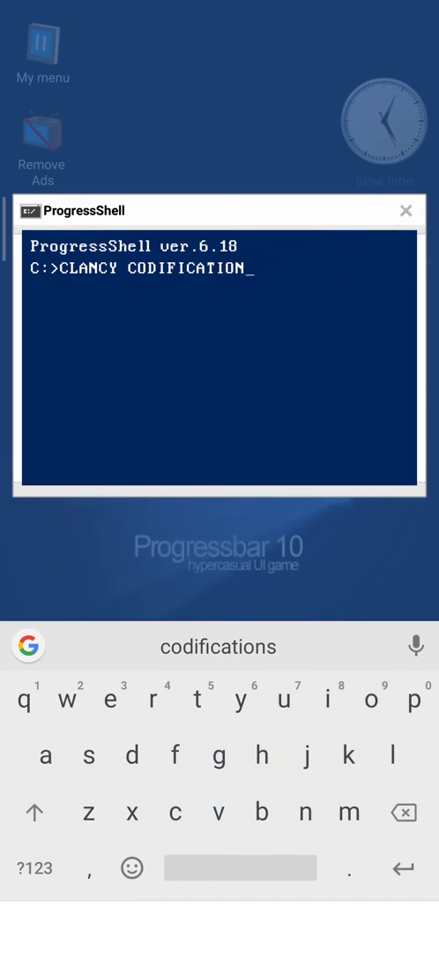
{"action": "key", "text": "Return"}
{"action": "left_click", "coordinate": [40, 930]}
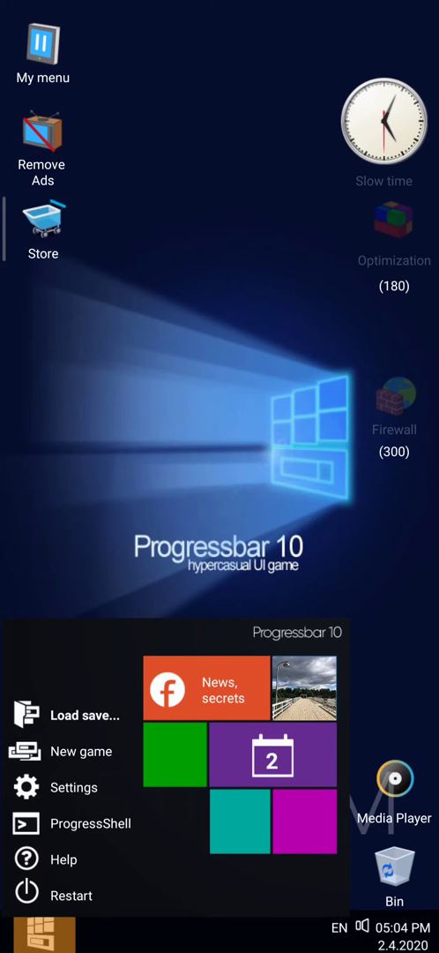
Look over the desktop wallpaper options in Settings, then close Settings
{"action": "left_click", "coordinate": [74, 787]}
{"action": "left_click", "coordinate": [326, 476]}
{"action": "left_click", "coordinate": [340, 320]}
{"action": "left_click", "coordinate": [374, 331]}
Start a new game at level 204 in Normal mode, declining a restart from level 1
{"action": "left_click", "coordinate": [41, 930]}
{"action": "left_click", "coordinate": [79, 747]}
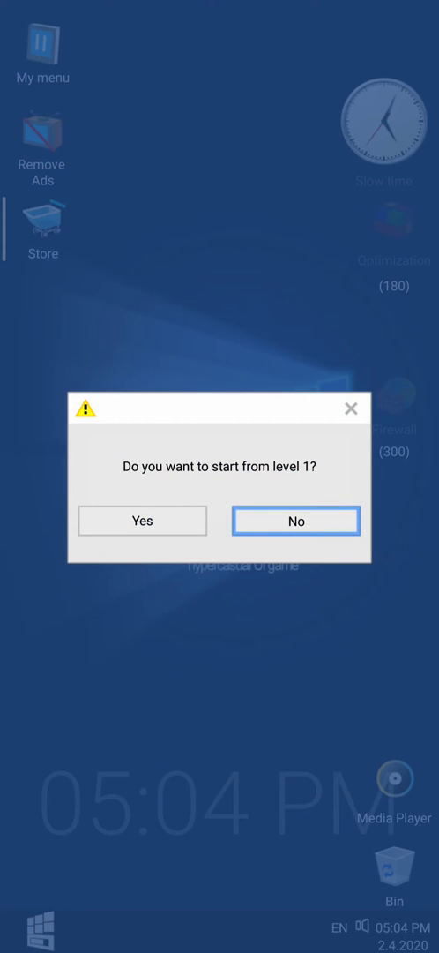
{"action": "left_click", "coordinate": [297, 520]}
{"action": "left_click", "coordinate": [40, 930]}
{"action": "left_click", "coordinate": [80, 751]}
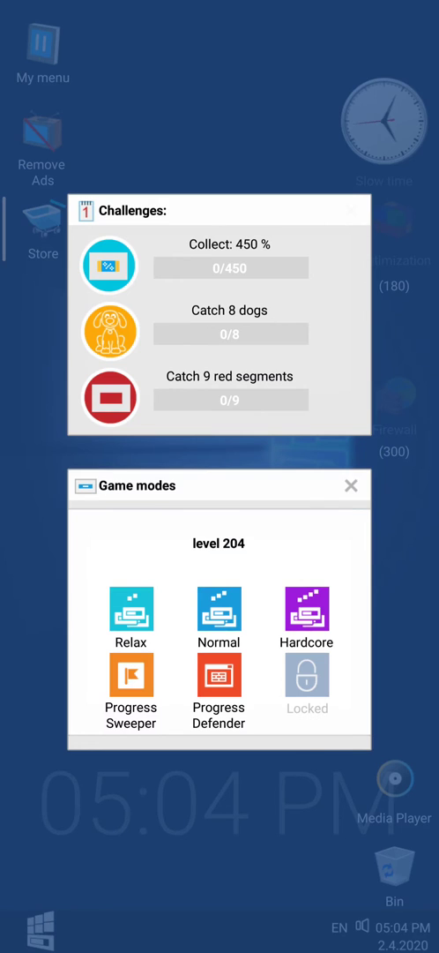
{"action": "left_click", "coordinate": [219, 609]}
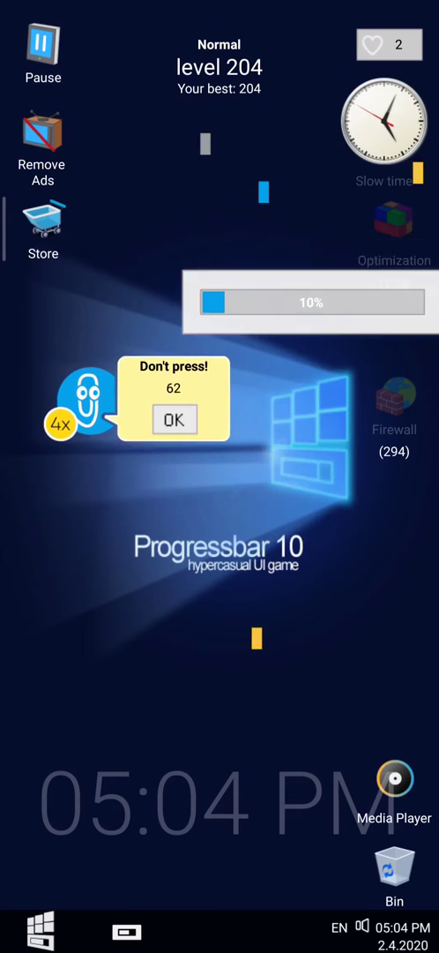
Catch blue segments until level 204's bar hits 100% correct for a Perfectionist rating
{"action": "left_click_drag", "start_coordinate": [309, 302], "coordinate": [106, 265]}
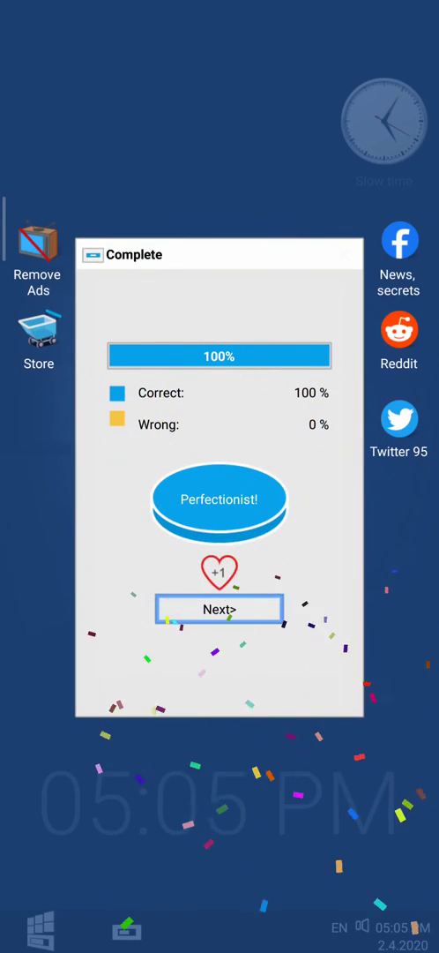
Go through Game progress, Device list and Your systems to level 205, dismissing Assistant
{"action": "left_click", "coordinate": [218, 609]}
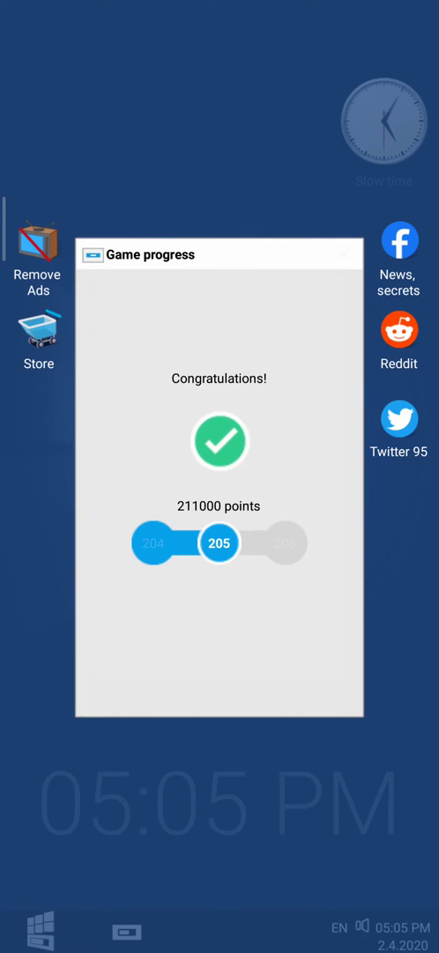
{"action": "left_click", "coordinate": [219, 674]}
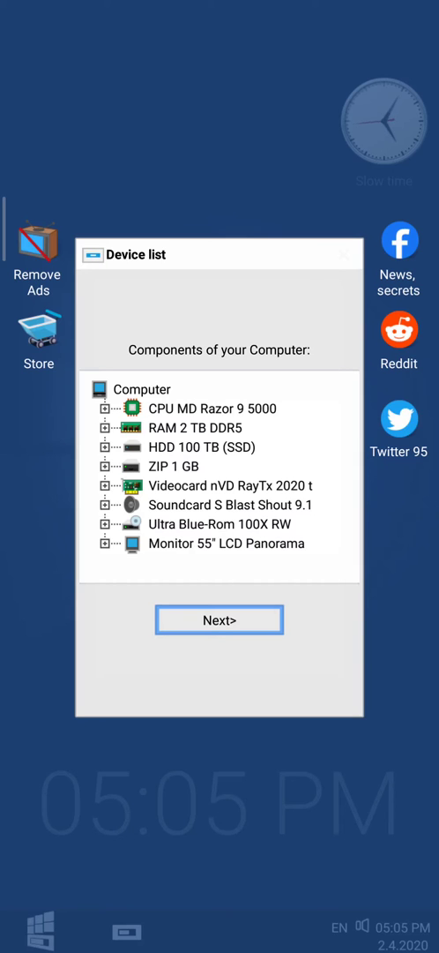
{"action": "left_click", "coordinate": [219, 620]}
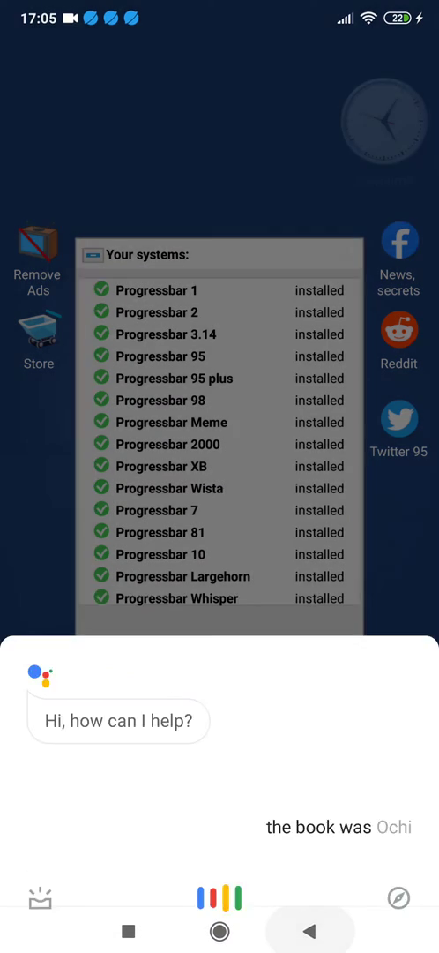
{"action": "left_click", "coordinate": [309, 925]}
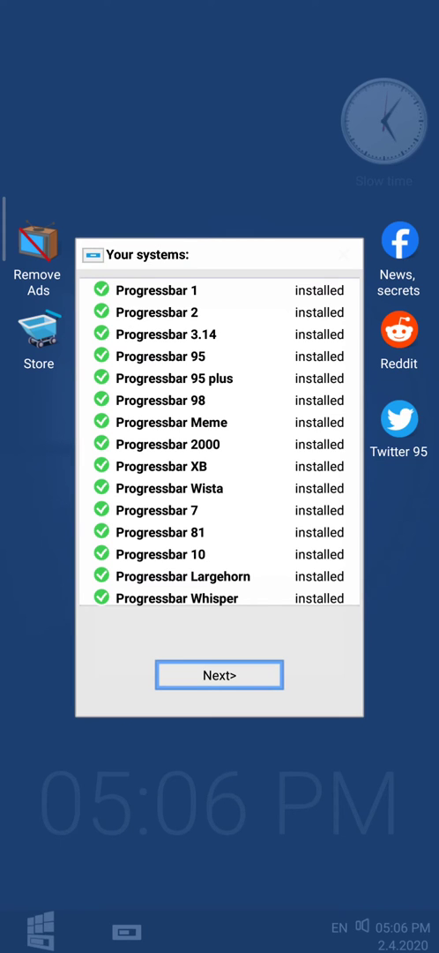
{"action": "left_click", "coordinate": [219, 675]}
{"action": "left_click", "coordinate": [219, 618]}
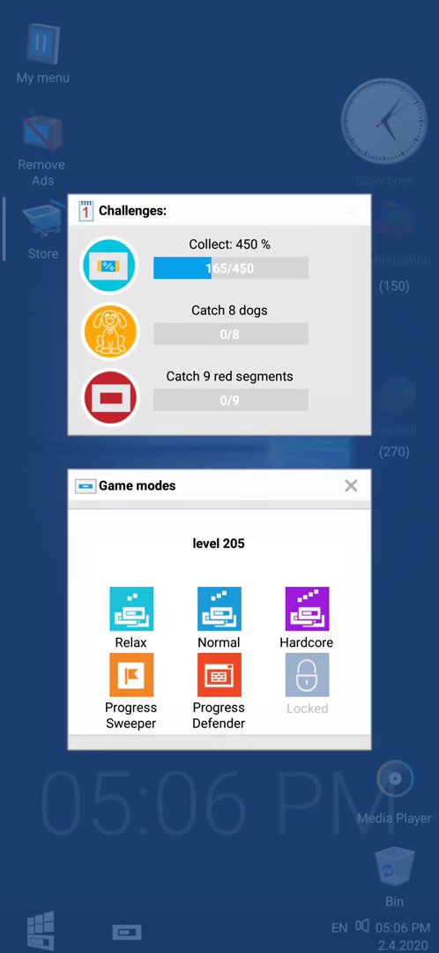
{"action": "left_click", "coordinate": [352, 485]}
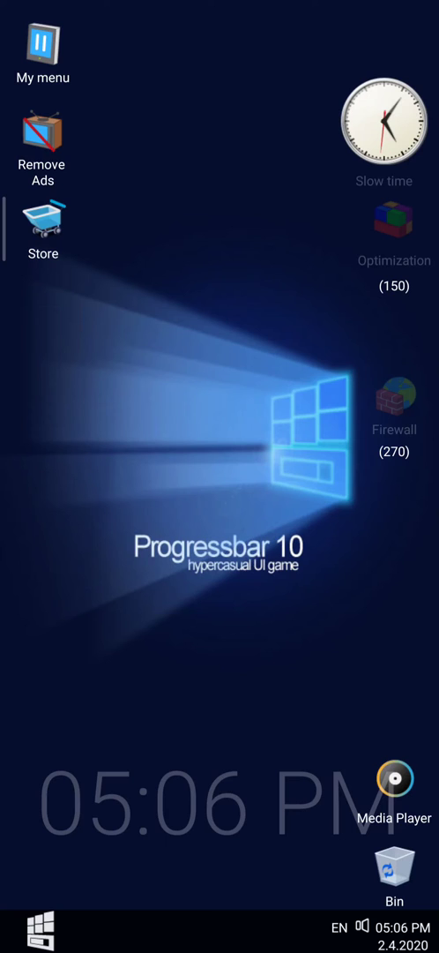
Restart from the start menu and boot into Progressbar 81 Expert
{"action": "left_click", "coordinate": [40, 931]}
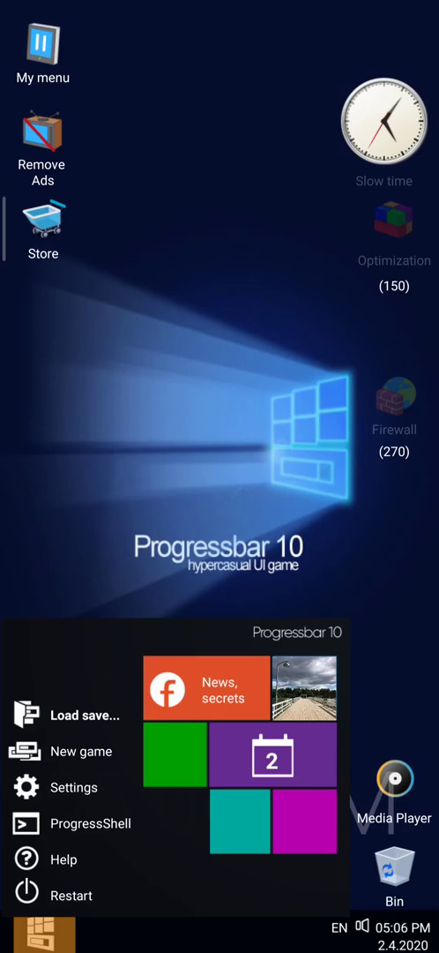
{"action": "left_click", "coordinate": [70, 895]}
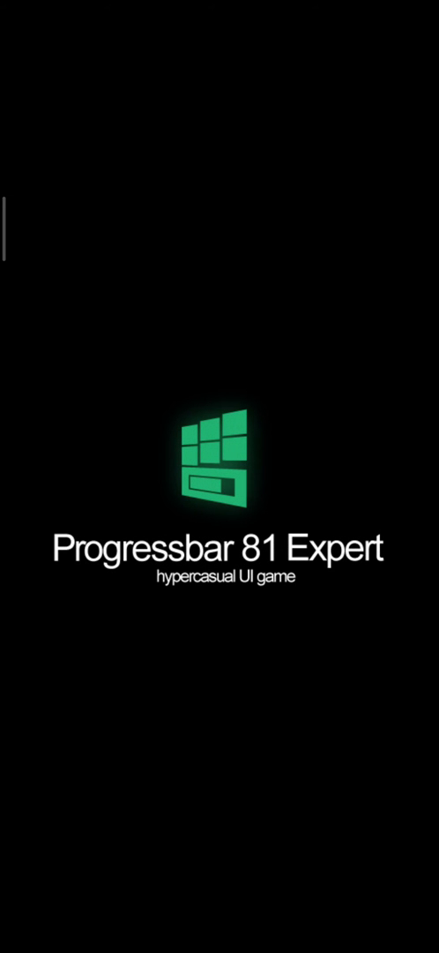
Skip the ad and notification, open and close Media Player, then restart into Wista Expert
{"action": "key", "text": "Escape"}
{"action": "key", "text": "Escape"}
{"action": "key", "text": "Escape"}
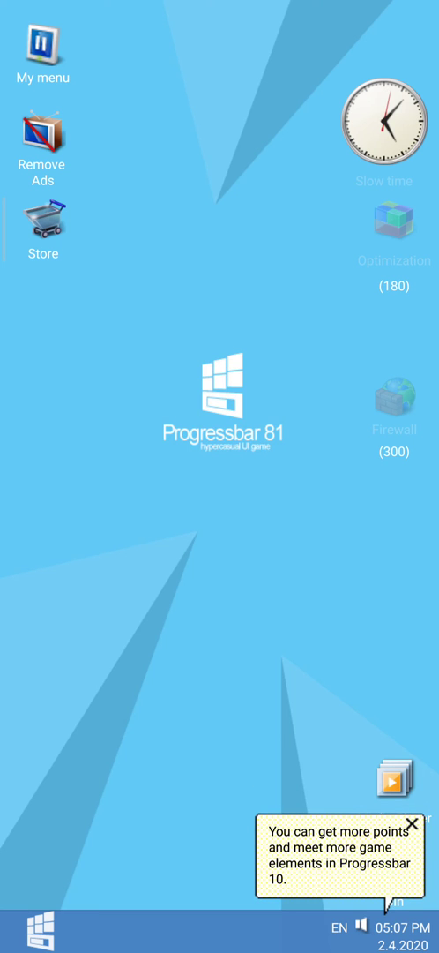
{"action": "left_click", "coordinate": [411, 823]}
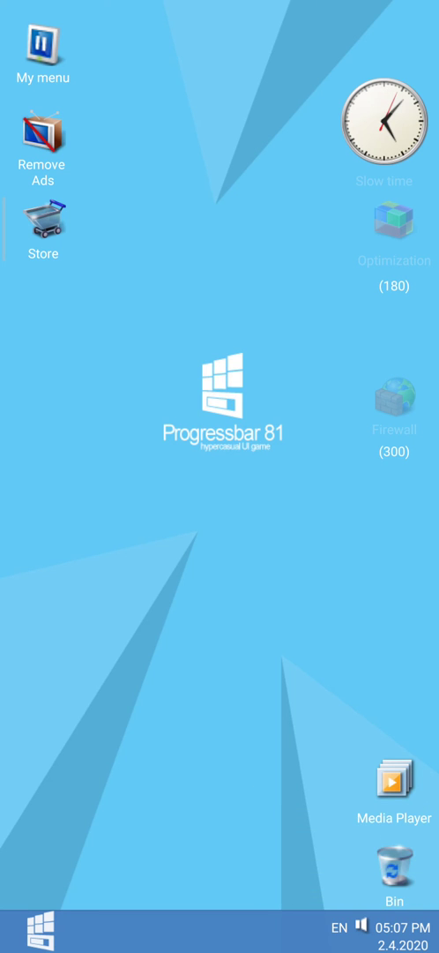
{"action": "double_click", "coordinate": [394, 781]}
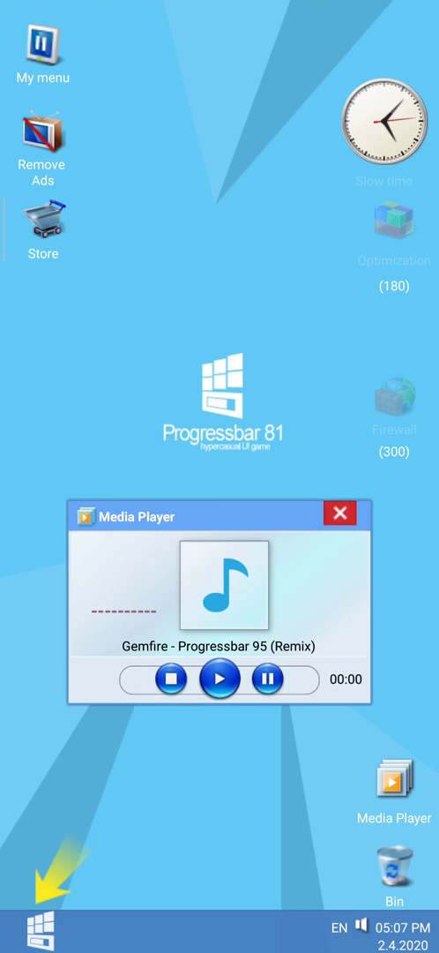
{"action": "left_click", "coordinate": [340, 513]}
{"action": "left_click", "coordinate": [40, 931]}
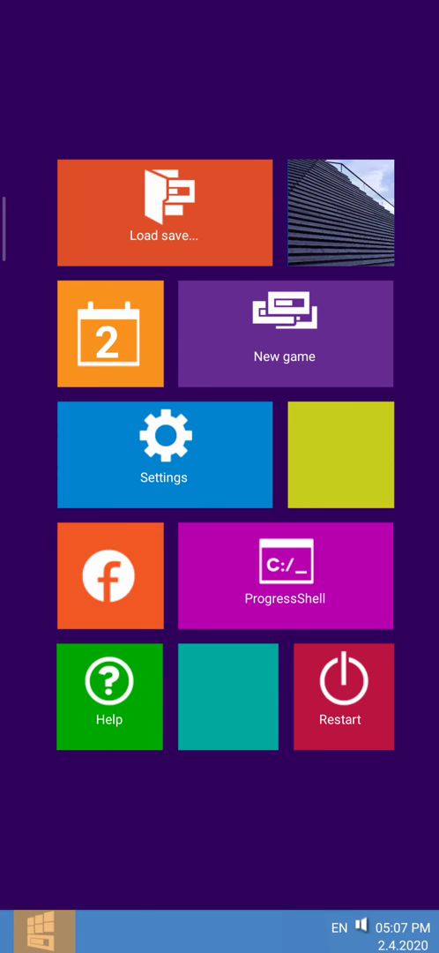
{"action": "left_click", "coordinate": [343, 697]}
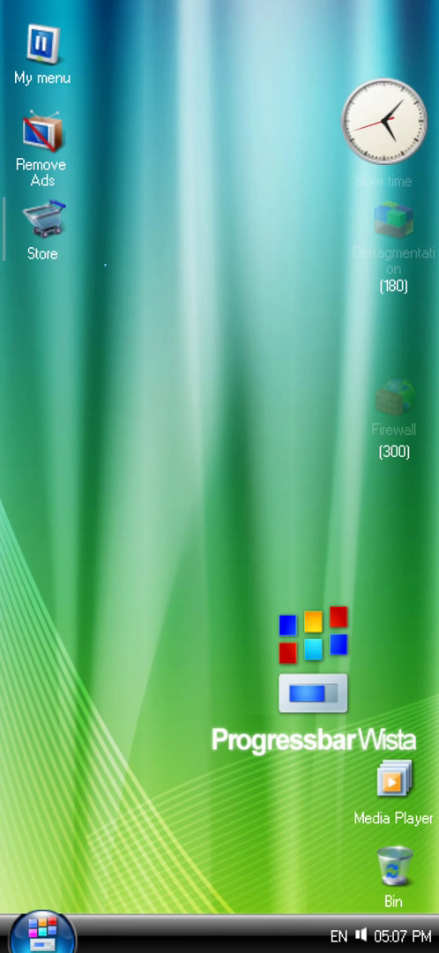
Claim the Wista dead-pixel bonus and open Media Player playing the Gemfire track
{"action": "left_click", "coordinate": [105, 263]}
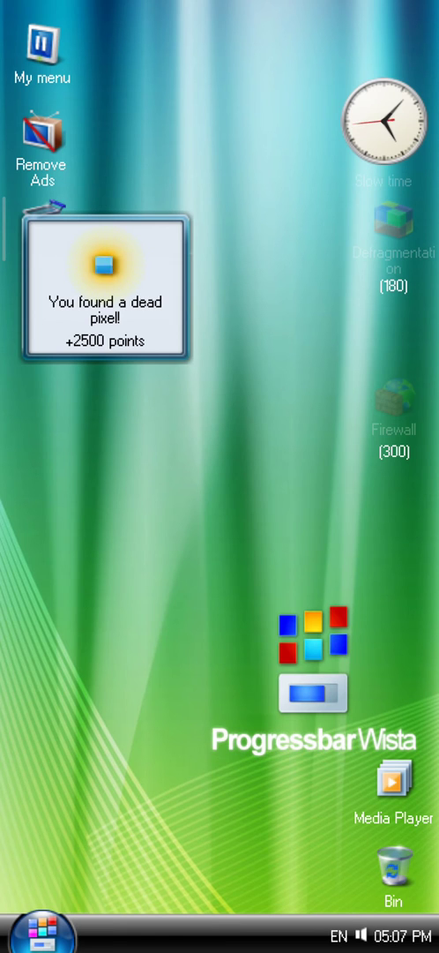
{"action": "left_click", "coordinate": [394, 782]}
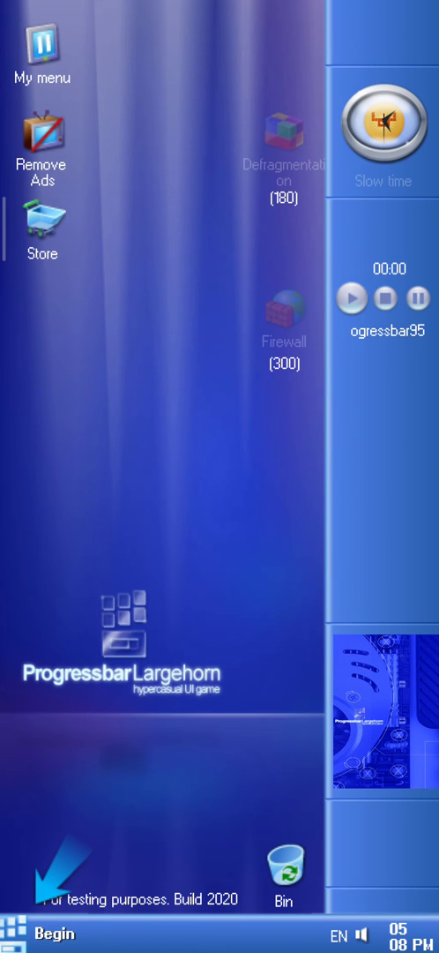
Confirm the Largehorn Bin shows <Empty>, then bring up the Begin menu
{"action": "left_click", "coordinate": [54, 934]}
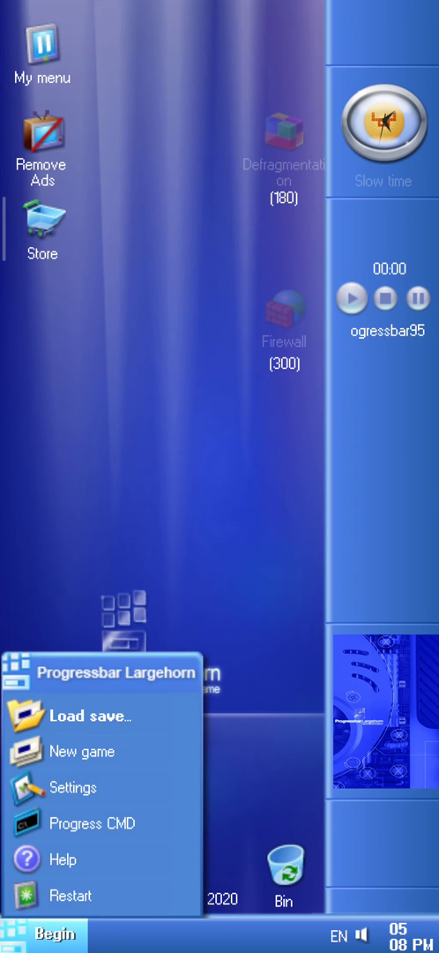
{"action": "key", "text": "Escape"}
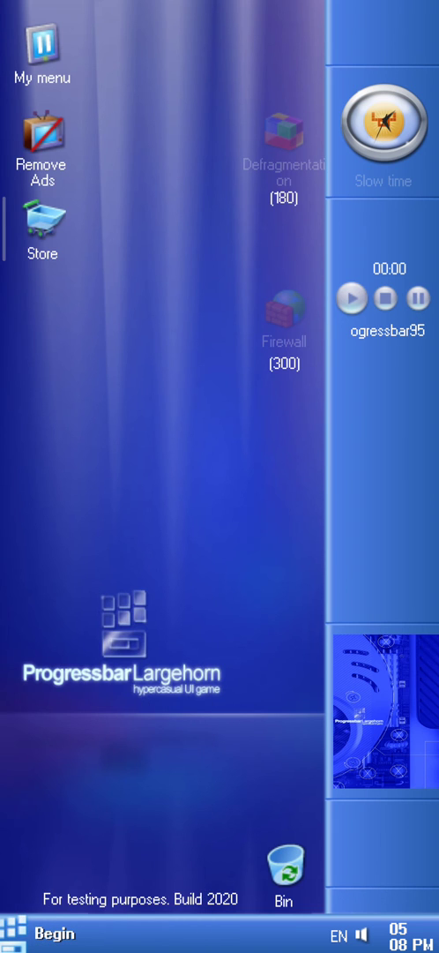
{"action": "left_click", "coordinate": [286, 869]}
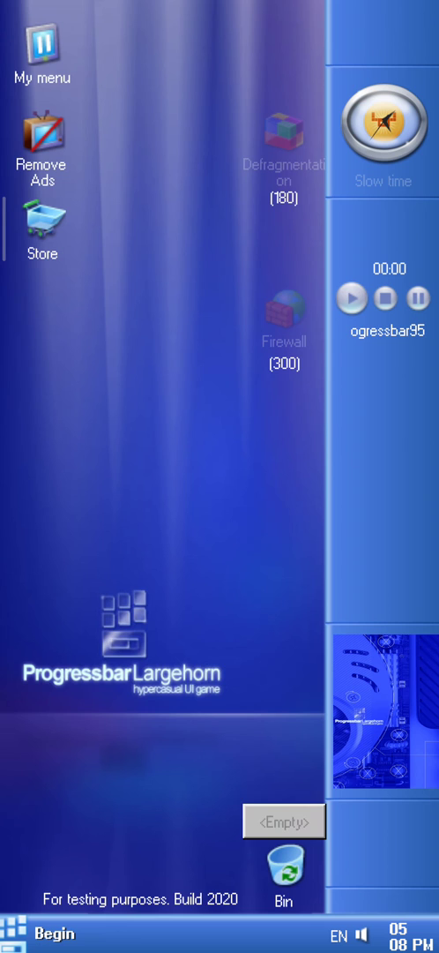
{"action": "key", "text": "Escape"}
{"action": "left_click", "coordinate": [55, 932]}
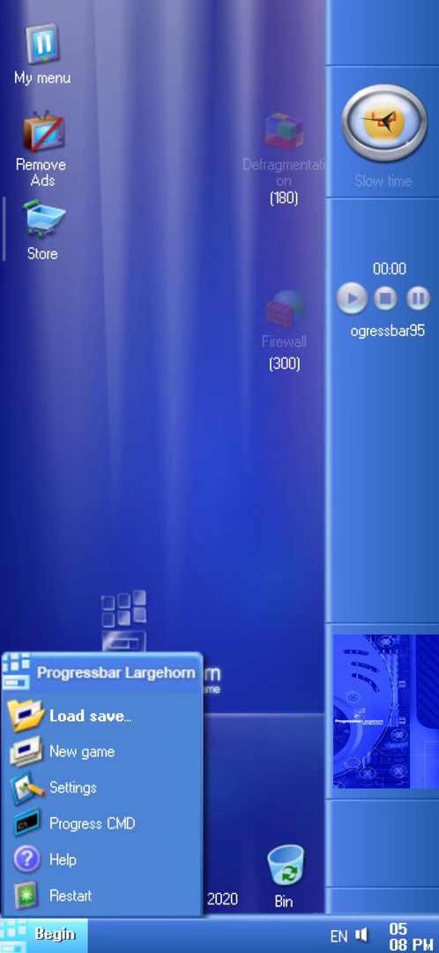
Open and close Progress CMD, then restart into the Progressbar PRO system
{"action": "left_click", "coordinate": [220, 441]}
{"action": "left_click", "coordinate": [56, 934]}
{"action": "left_click", "coordinate": [92, 823]}
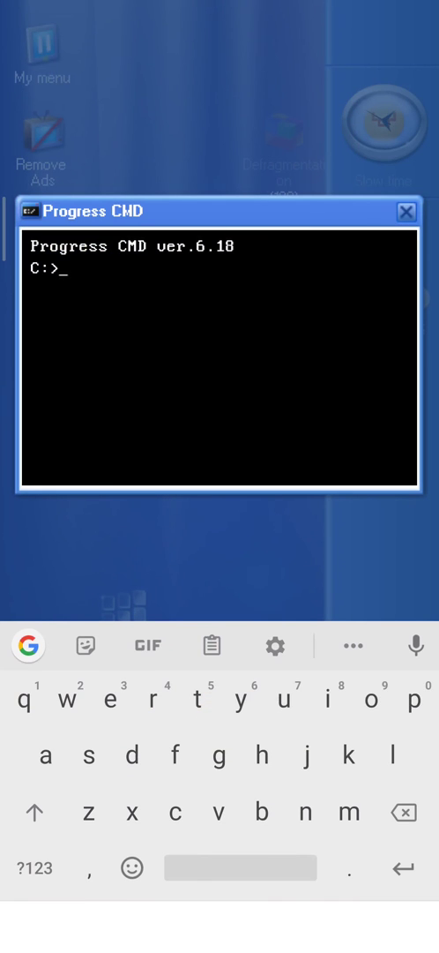
{"action": "left_click", "coordinate": [406, 211]}
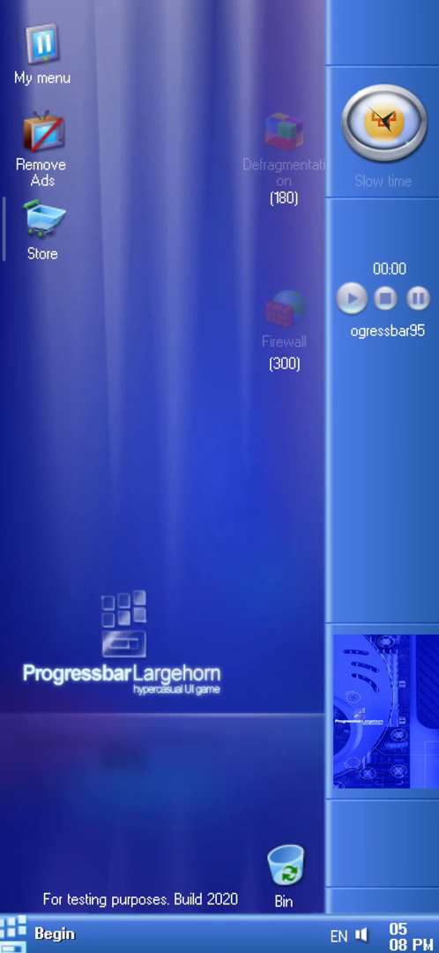
{"action": "left_click", "coordinate": [56, 934]}
{"action": "left_click", "coordinate": [70, 896]}
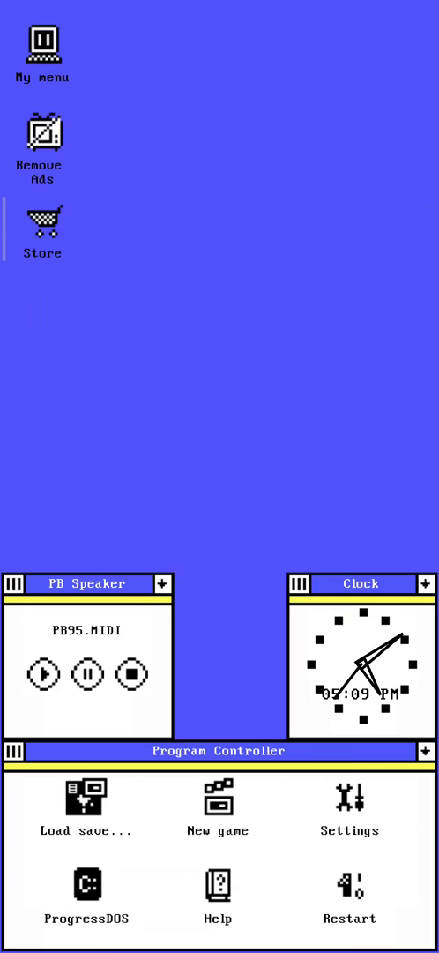
{"action": "left_click", "coordinate": [13, 583]}
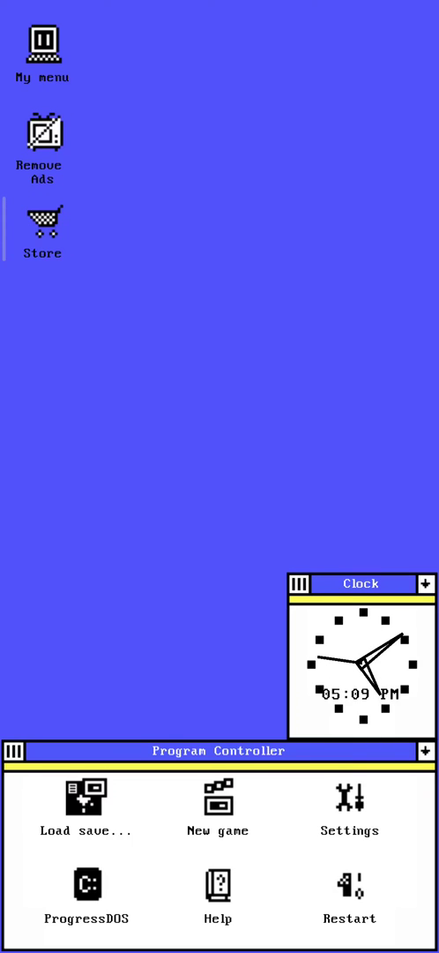
{"action": "left_click", "coordinate": [426, 751]}
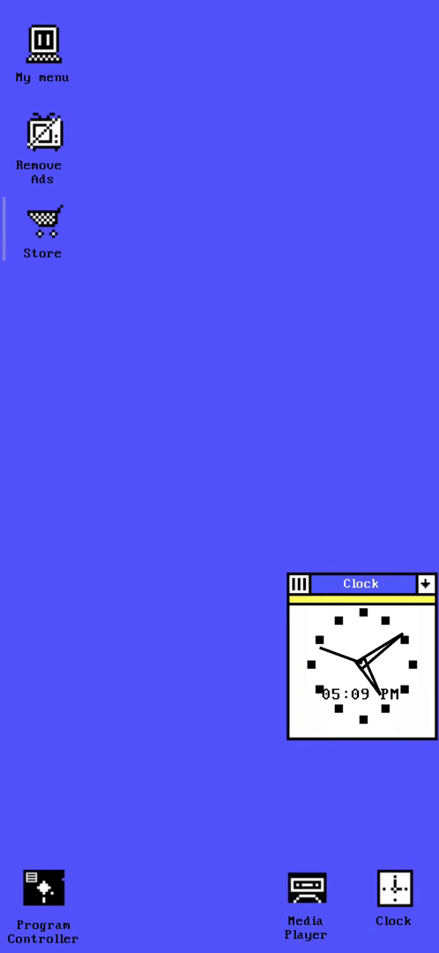
{"action": "left_click", "coordinate": [307, 900]}
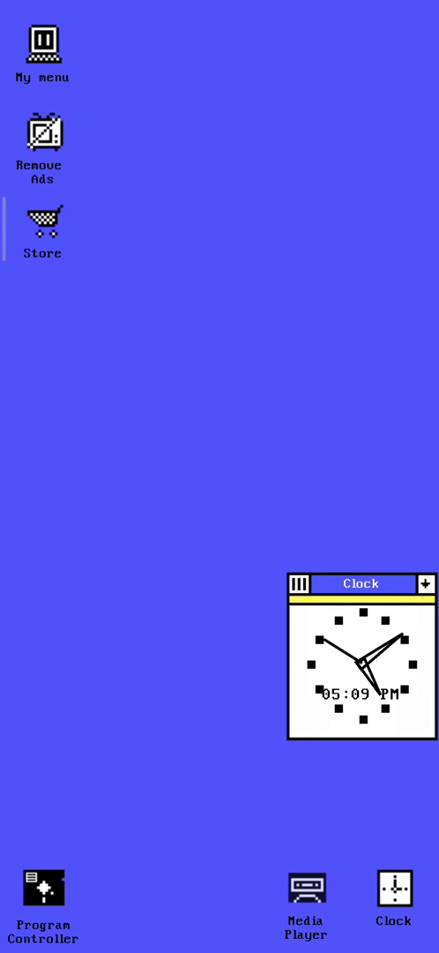
{"action": "left_click", "coordinate": [307, 900]}
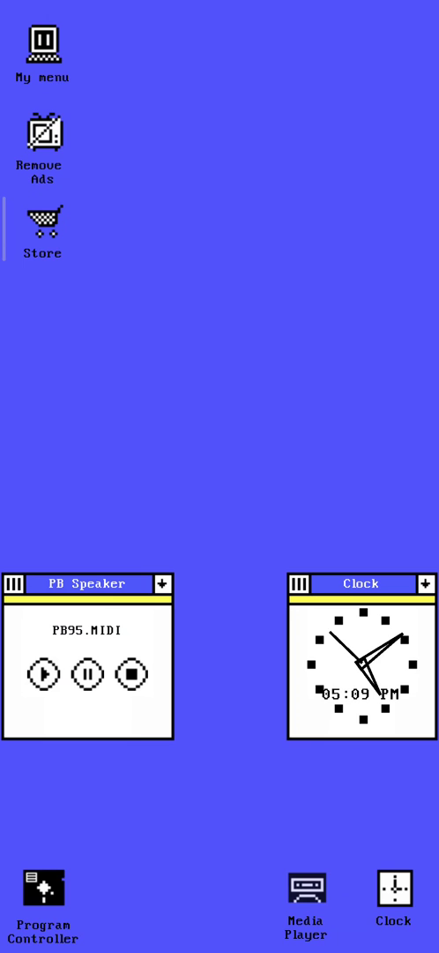
{"action": "left_click", "coordinate": [45, 887]}
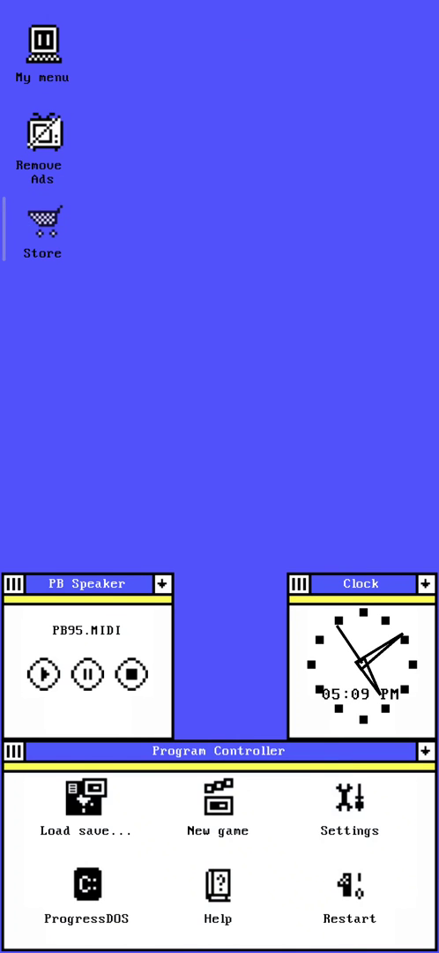
{"action": "left_click", "coordinate": [44, 230]}
{"action": "scroll", "coordinate": [220, 477], "scroll_direction": "down", "scroll_amount": 8}
{"action": "scroll", "coordinate": [220, 476], "scroll_direction": "down", "scroll_amount": 8}
{"action": "scroll", "coordinate": [219, 477], "scroll_direction": "down", "scroll_amount": 8}
{"action": "scroll", "coordinate": [220, 477], "scroll_direction": "down", "scroll_amount": 8}
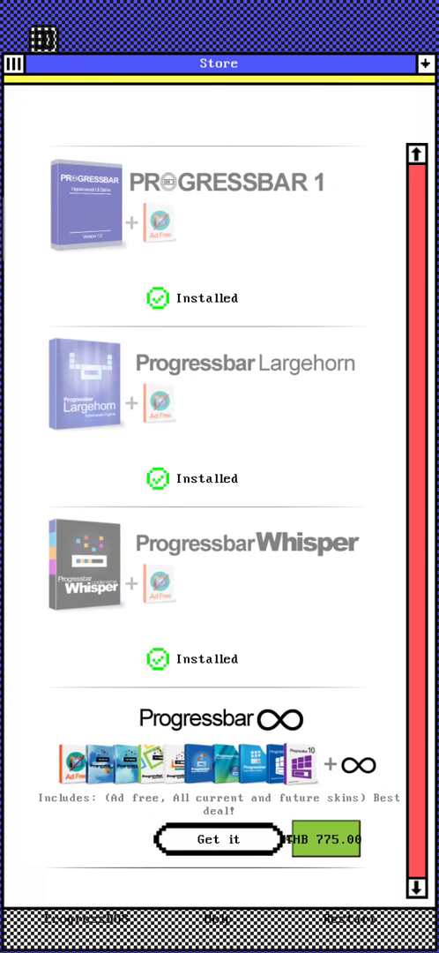
{"action": "scroll", "coordinate": [219, 476], "scroll_direction": "up", "scroll_amount": 3}
{"action": "scroll", "coordinate": [220, 477], "scroll_direction": "up", "scroll_amount": 5}
{"action": "scroll", "coordinate": [219, 476], "scroll_direction": "up", "scroll_amount": 3}
{"action": "scroll", "coordinate": [219, 477], "scroll_direction": "up", "scroll_amount": 3}
{"action": "scroll", "coordinate": [220, 477], "scroll_direction": "up", "scroll_amount": 2}
{"action": "scroll", "coordinate": [220, 477], "scroll_direction": "up", "scroll_amount": 1}
{"action": "scroll", "coordinate": [220, 477], "scroll_direction": "up", "scroll_amount": 3}
{"action": "scroll", "coordinate": [220, 477], "scroll_direction": "up", "scroll_amount": 3}
{"action": "scroll", "coordinate": [219, 476], "scroll_direction": "up", "scroll_amount": 2}
{"action": "scroll", "coordinate": [220, 476], "scroll_direction": "up", "scroll_amount": 1}
{"action": "scroll", "coordinate": [220, 476], "scroll_direction": "up", "scroll_amount": 2}
{"action": "scroll", "coordinate": [220, 476], "scroll_direction": "up", "scroll_amount": 1}
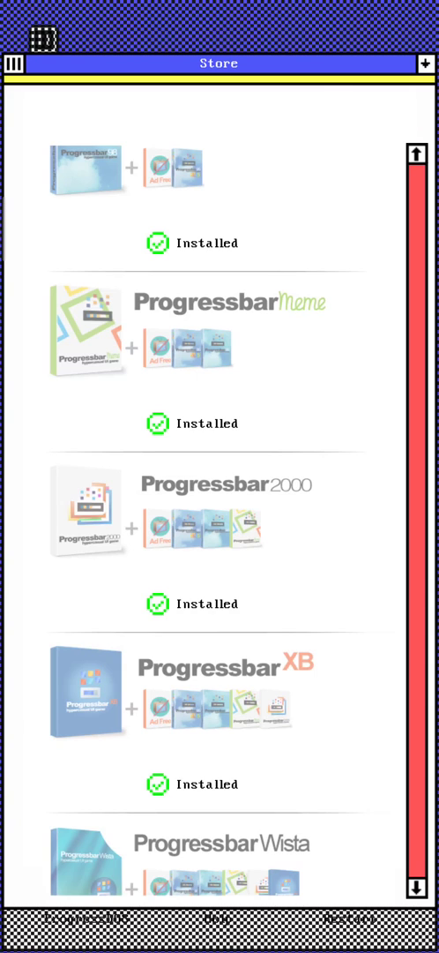
{"action": "scroll", "coordinate": [220, 476], "scroll_direction": "down", "scroll_amount": 1}
{"action": "scroll", "coordinate": [220, 476], "scroll_direction": "up", "scroll_amount": 1}
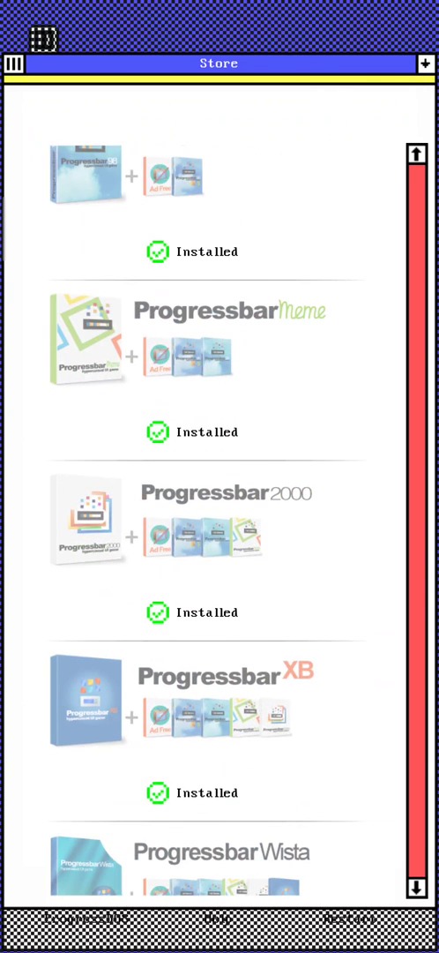
{"action": "left_click", "coordinate": [13, 64]}
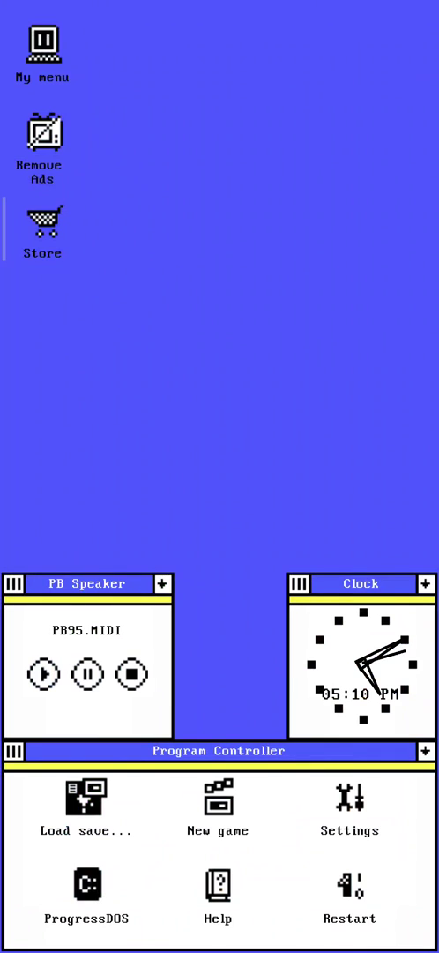